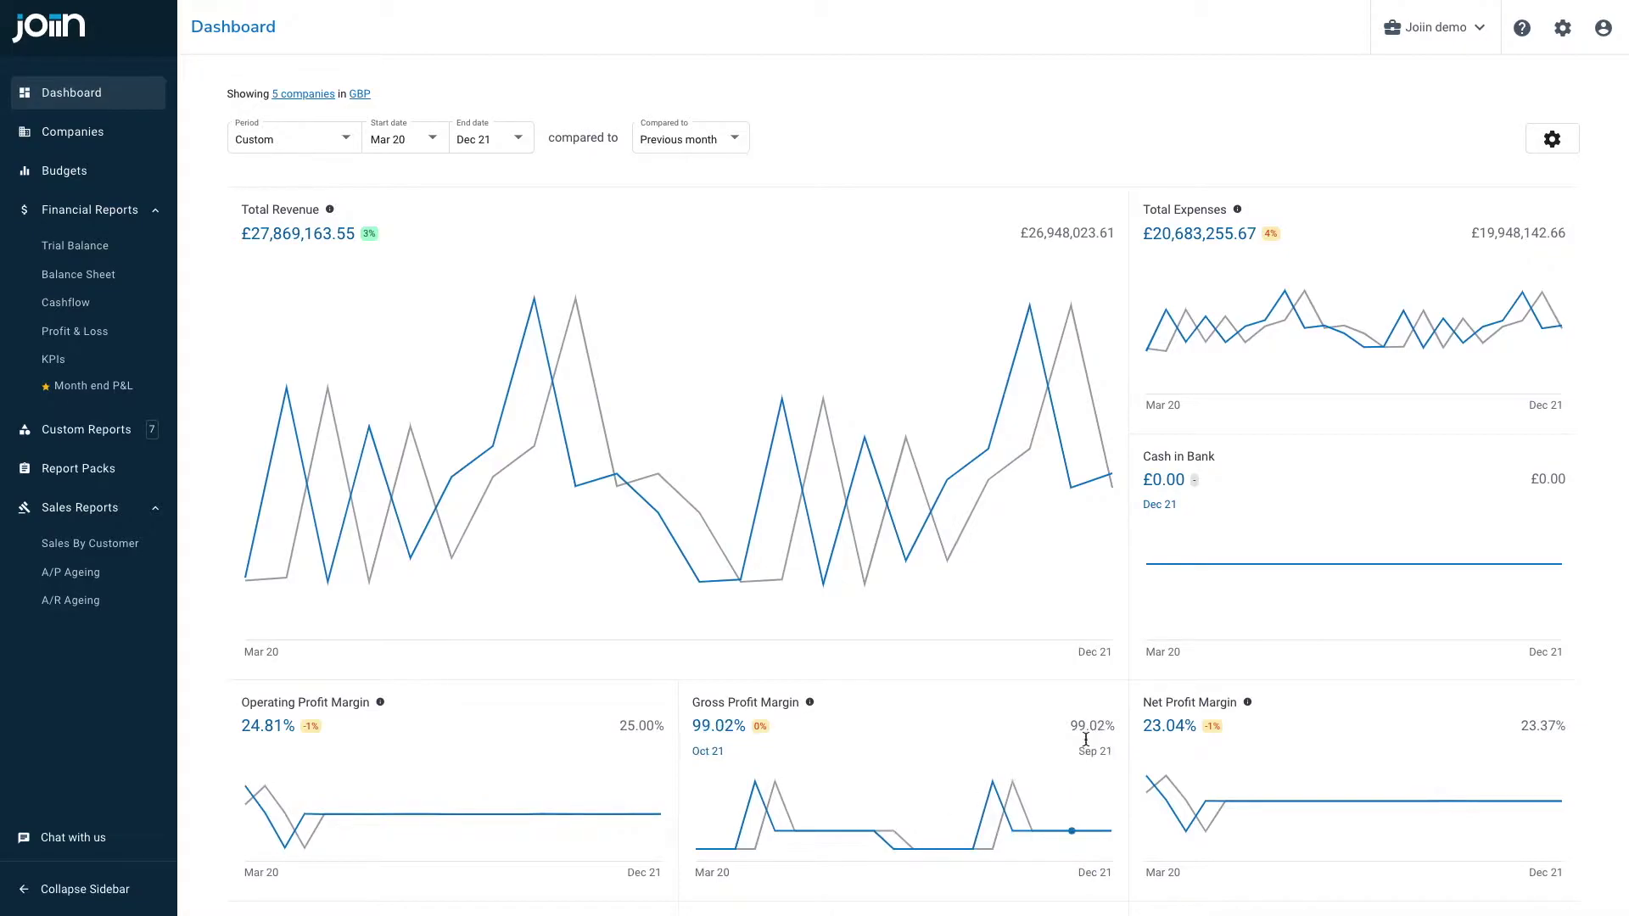
- Reach the combined Chart of Accounts from the settings gear menu
click(1564, 31)
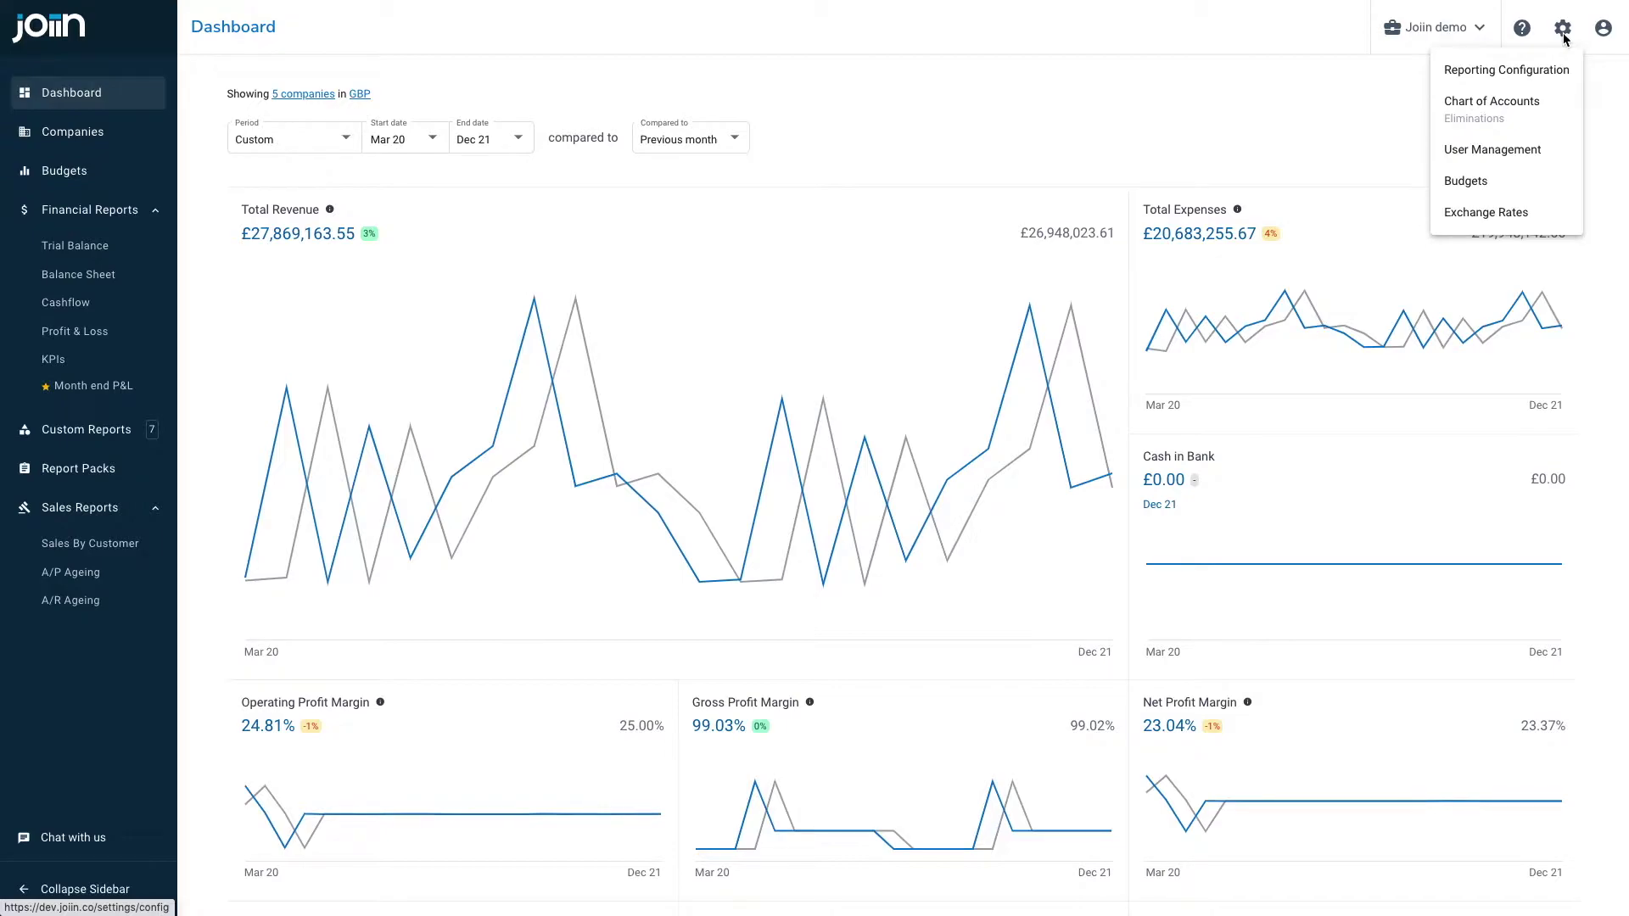
click(1493, 103)
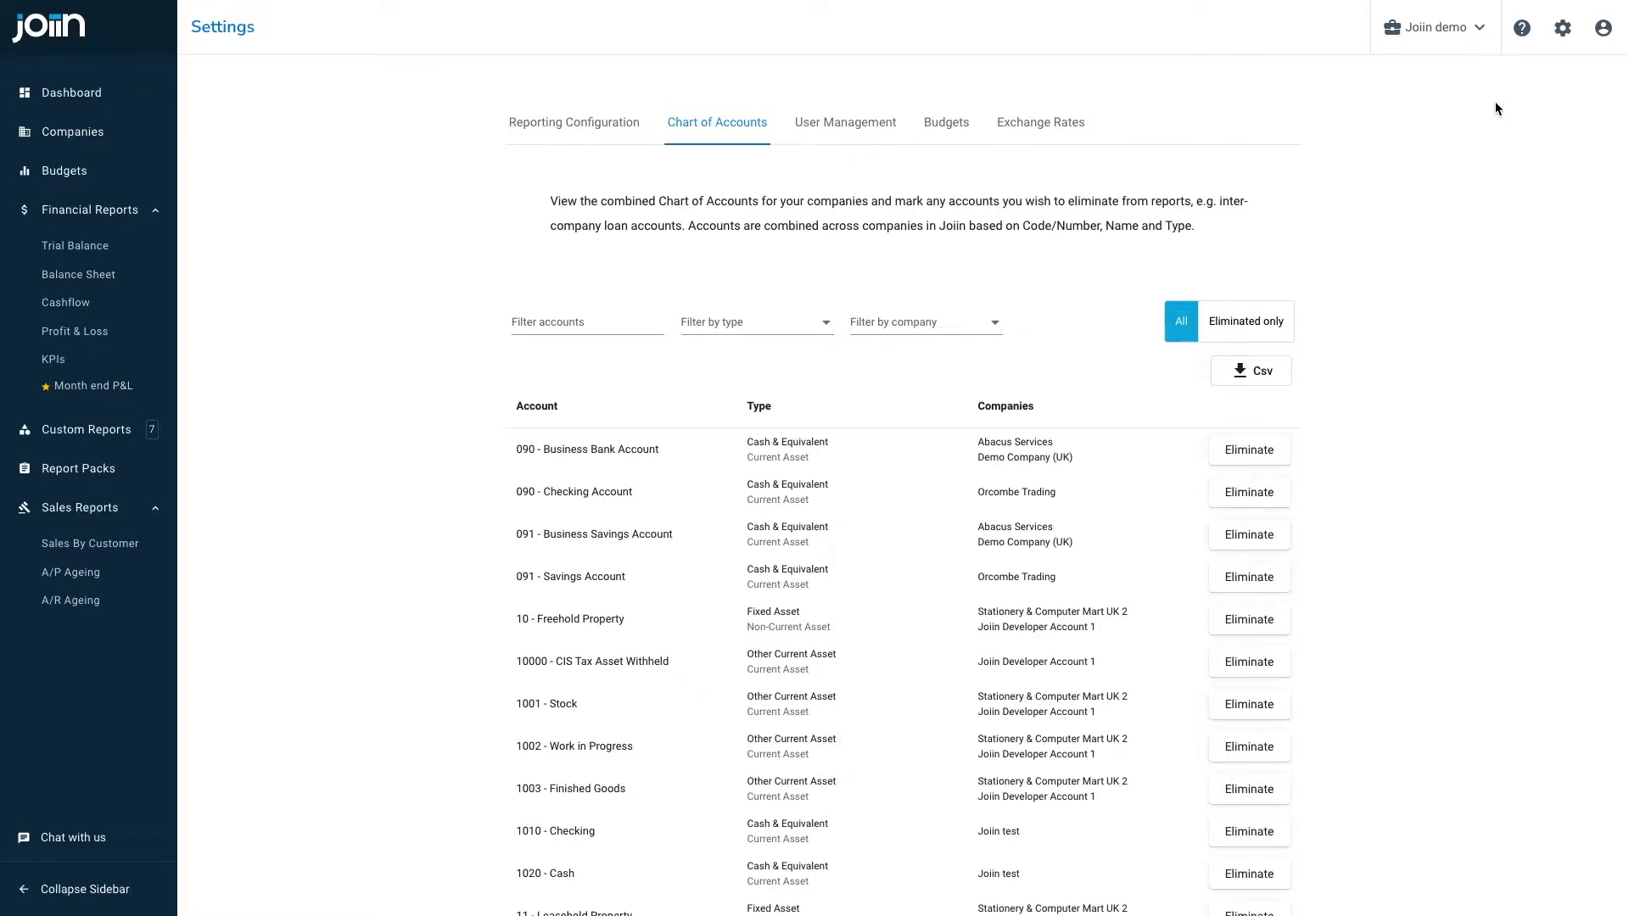
- Filter accounts by 'intercom' and eliminate the Intercompany Loan from Paul's Garage and to Gary's Garage
click(573, 323)
text(intercom)
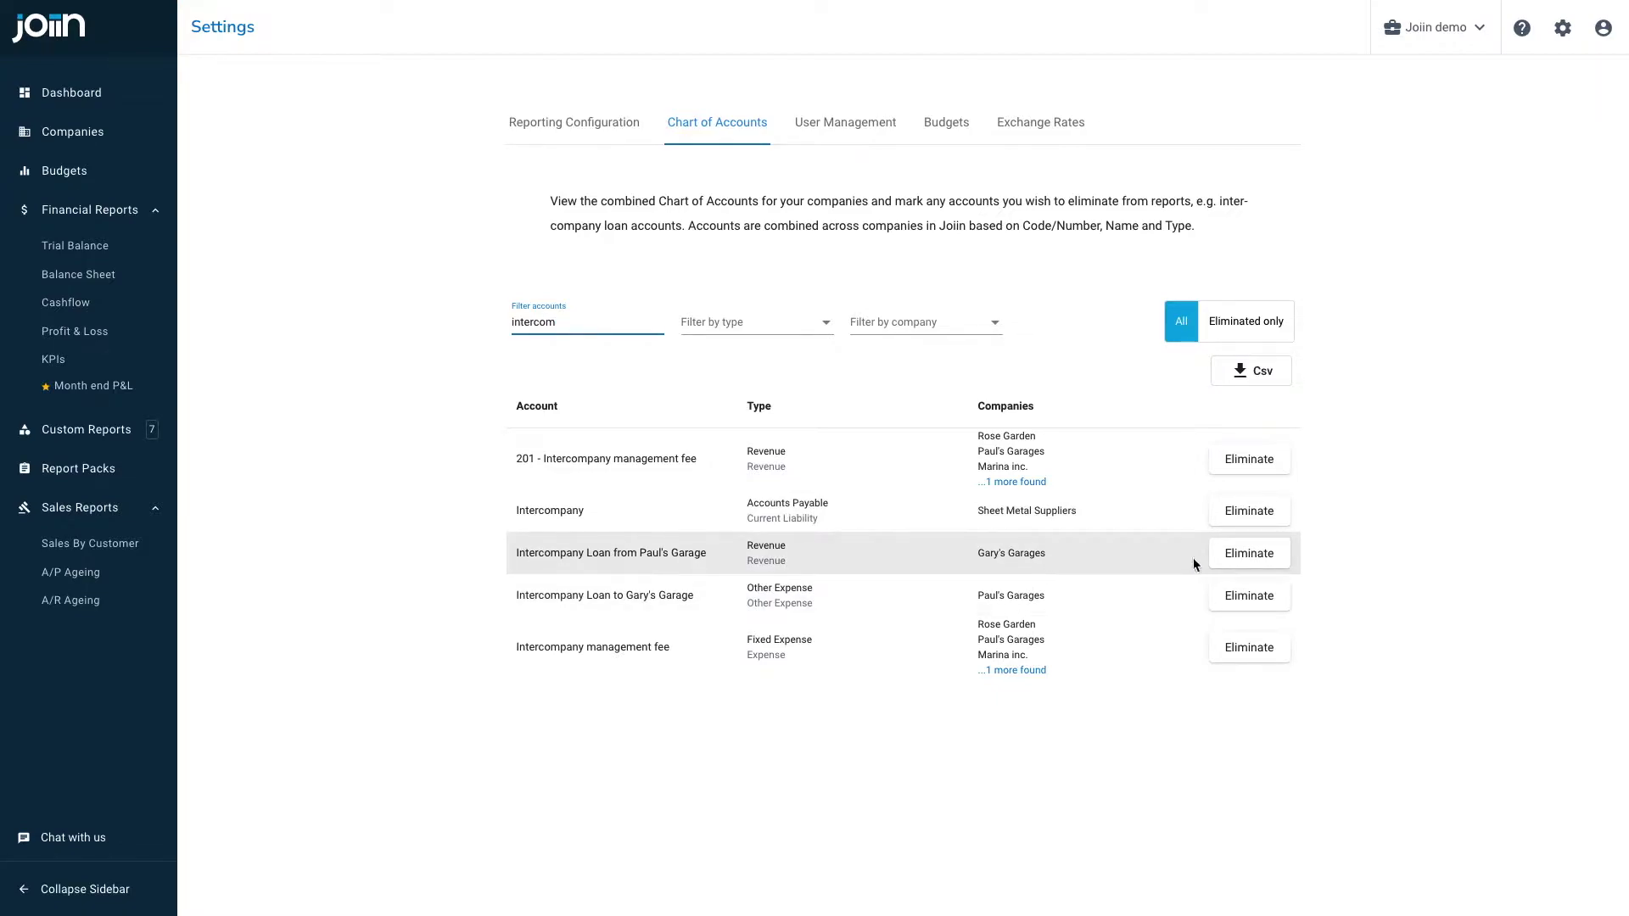
click(1228, 565)
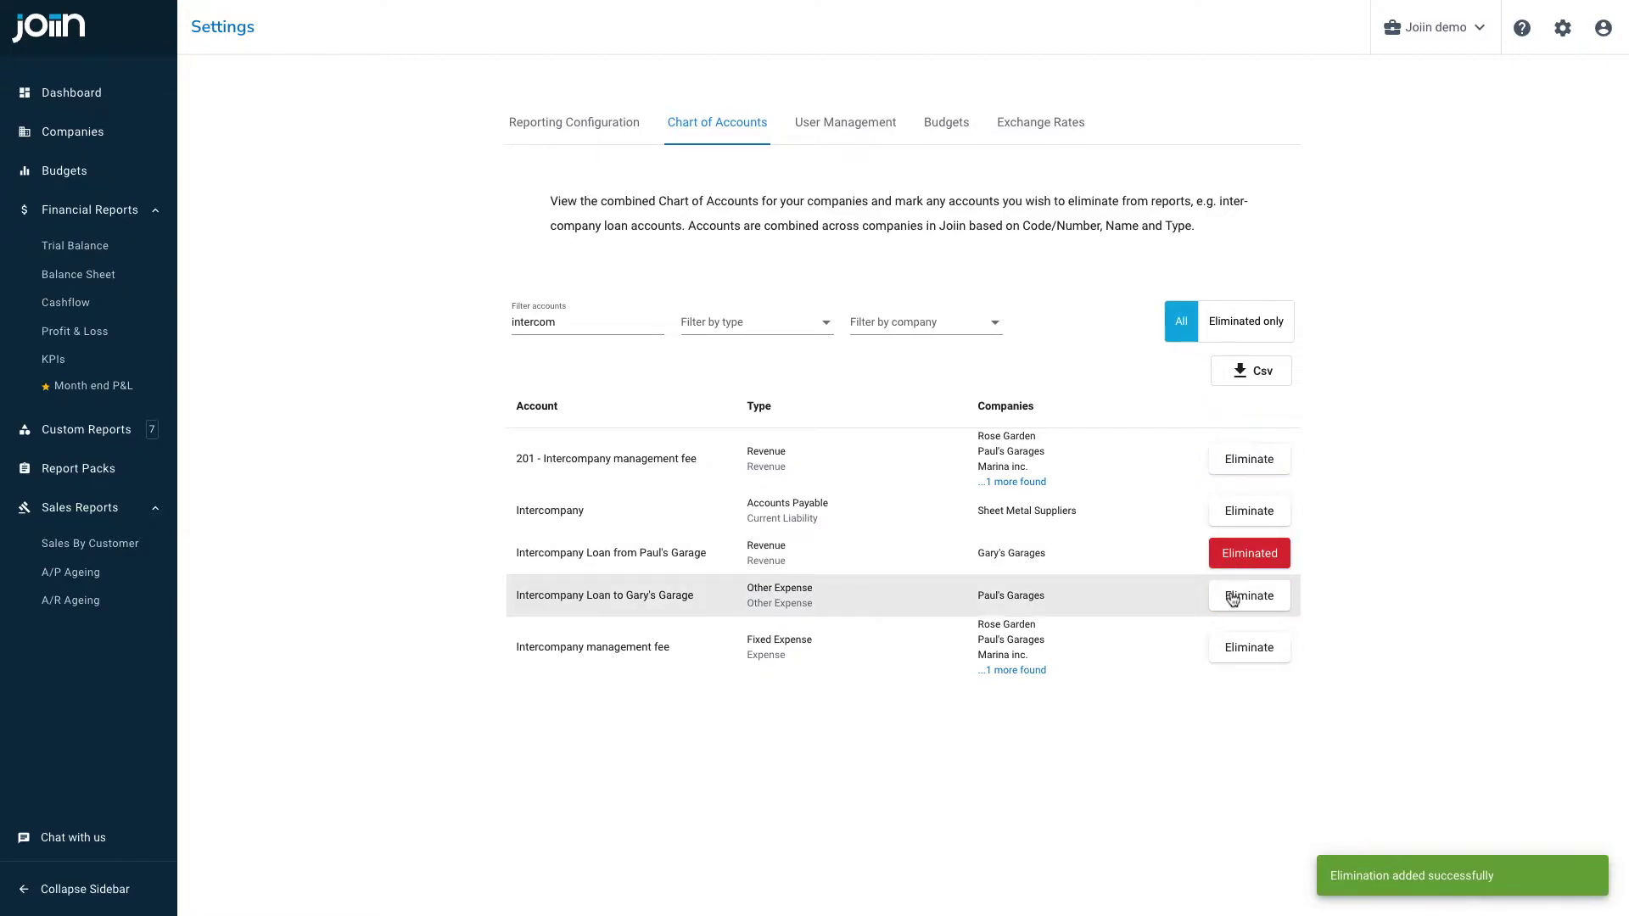
click(1250, 603)
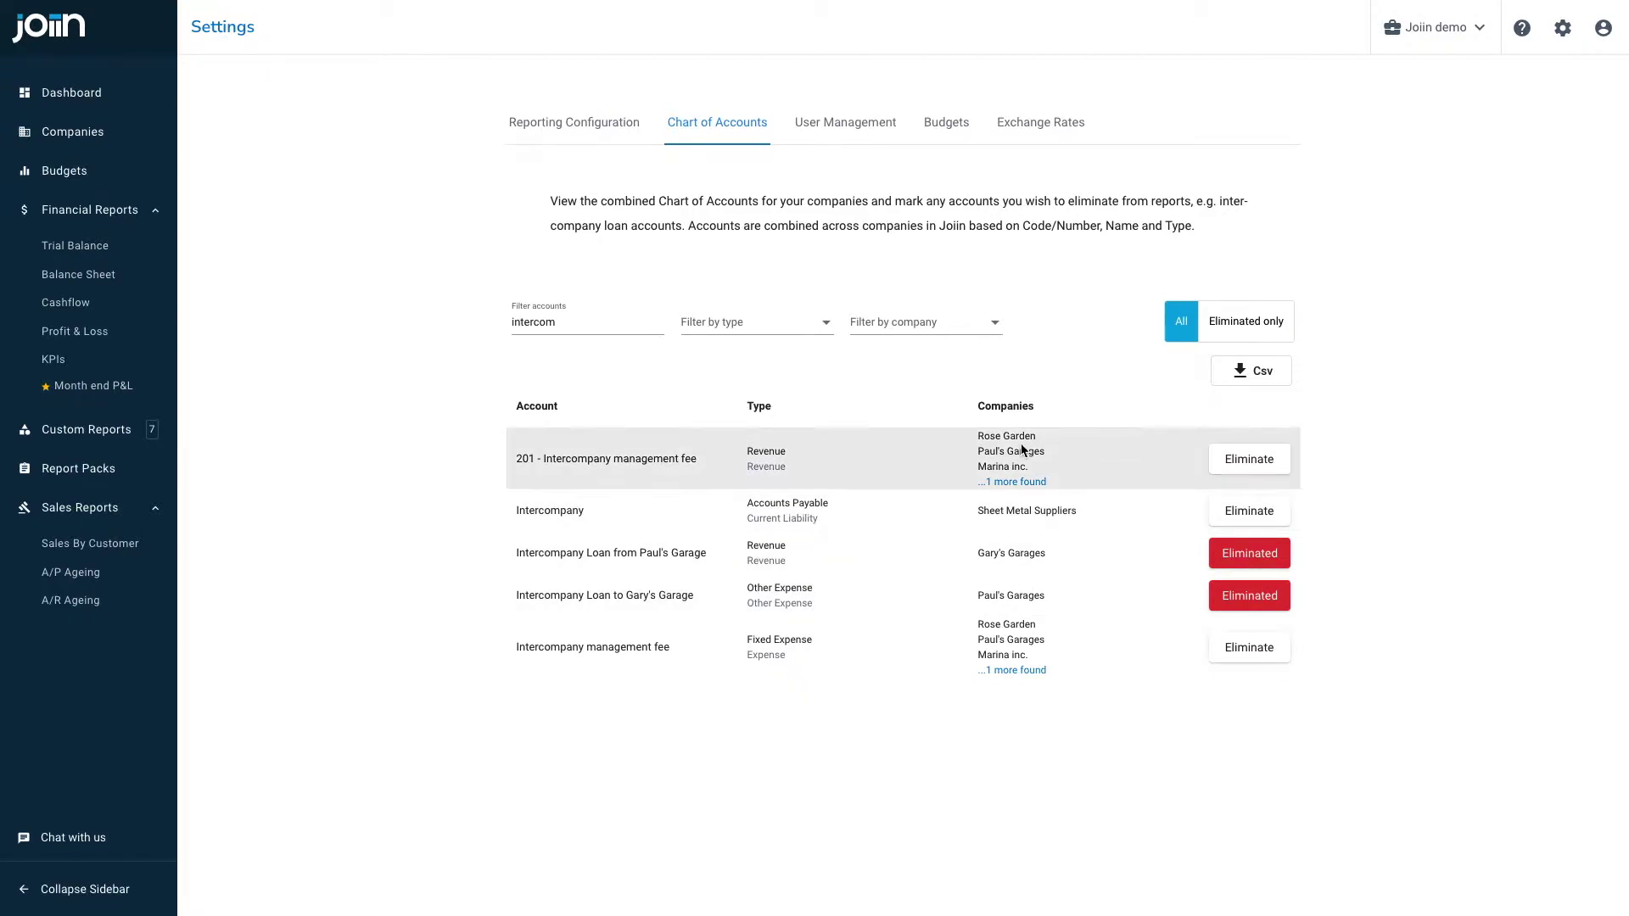
- Show the Profit & Loss report from Financial Reports in the sidebar
click(97, 332)
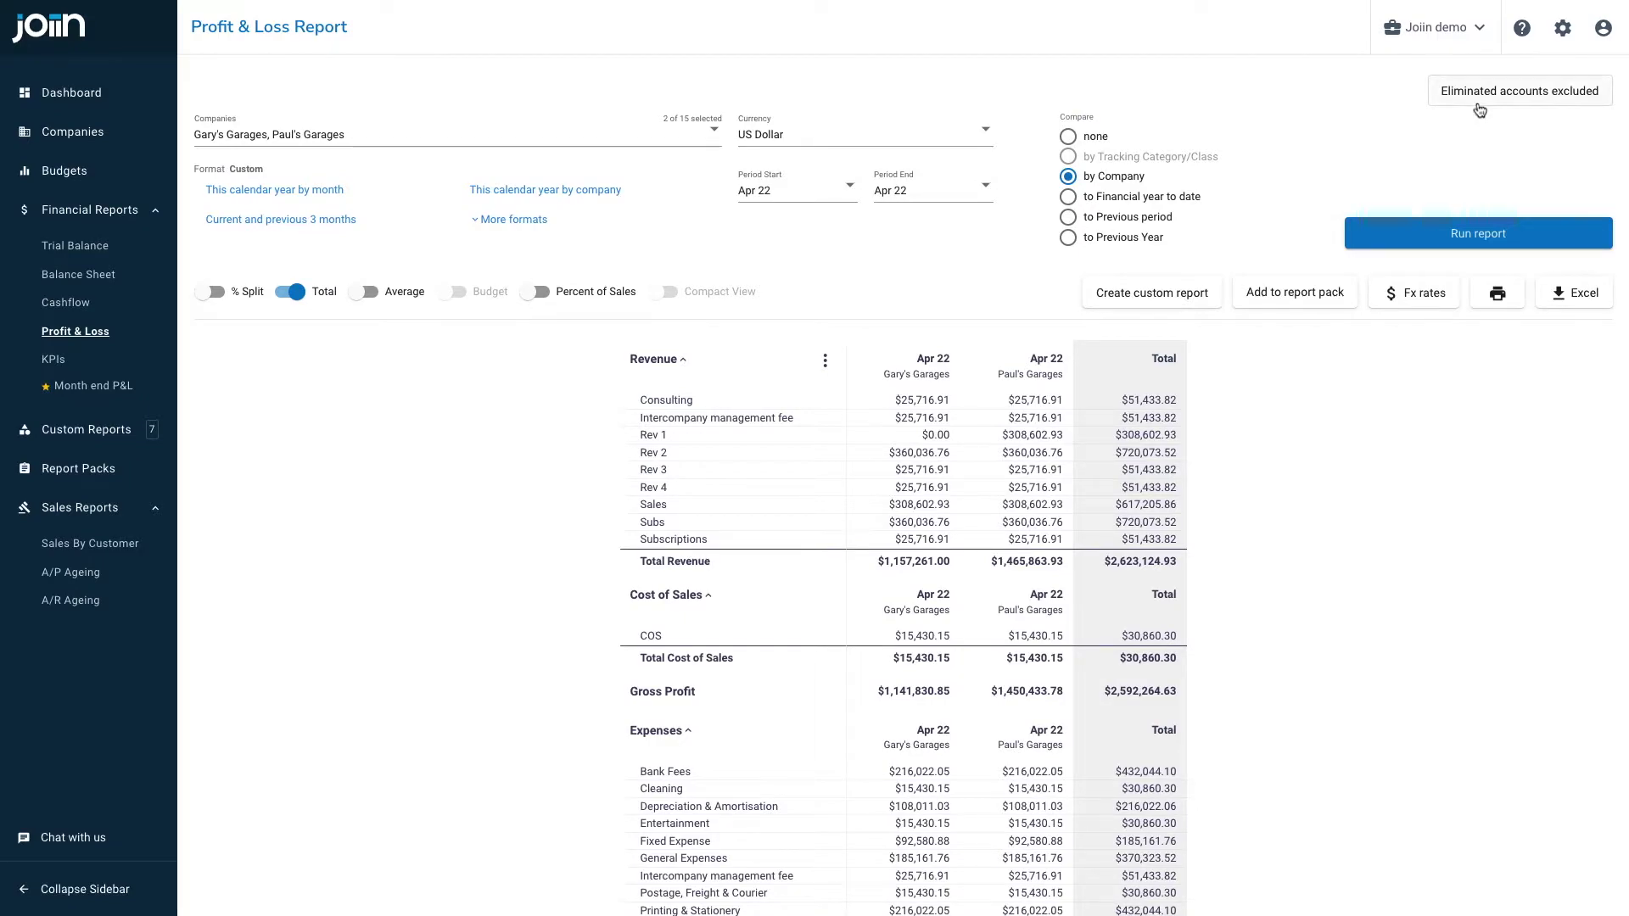
- In Elimination settings, choose 'Show Eliminated Accounts only' for the report
click(1480, 104)
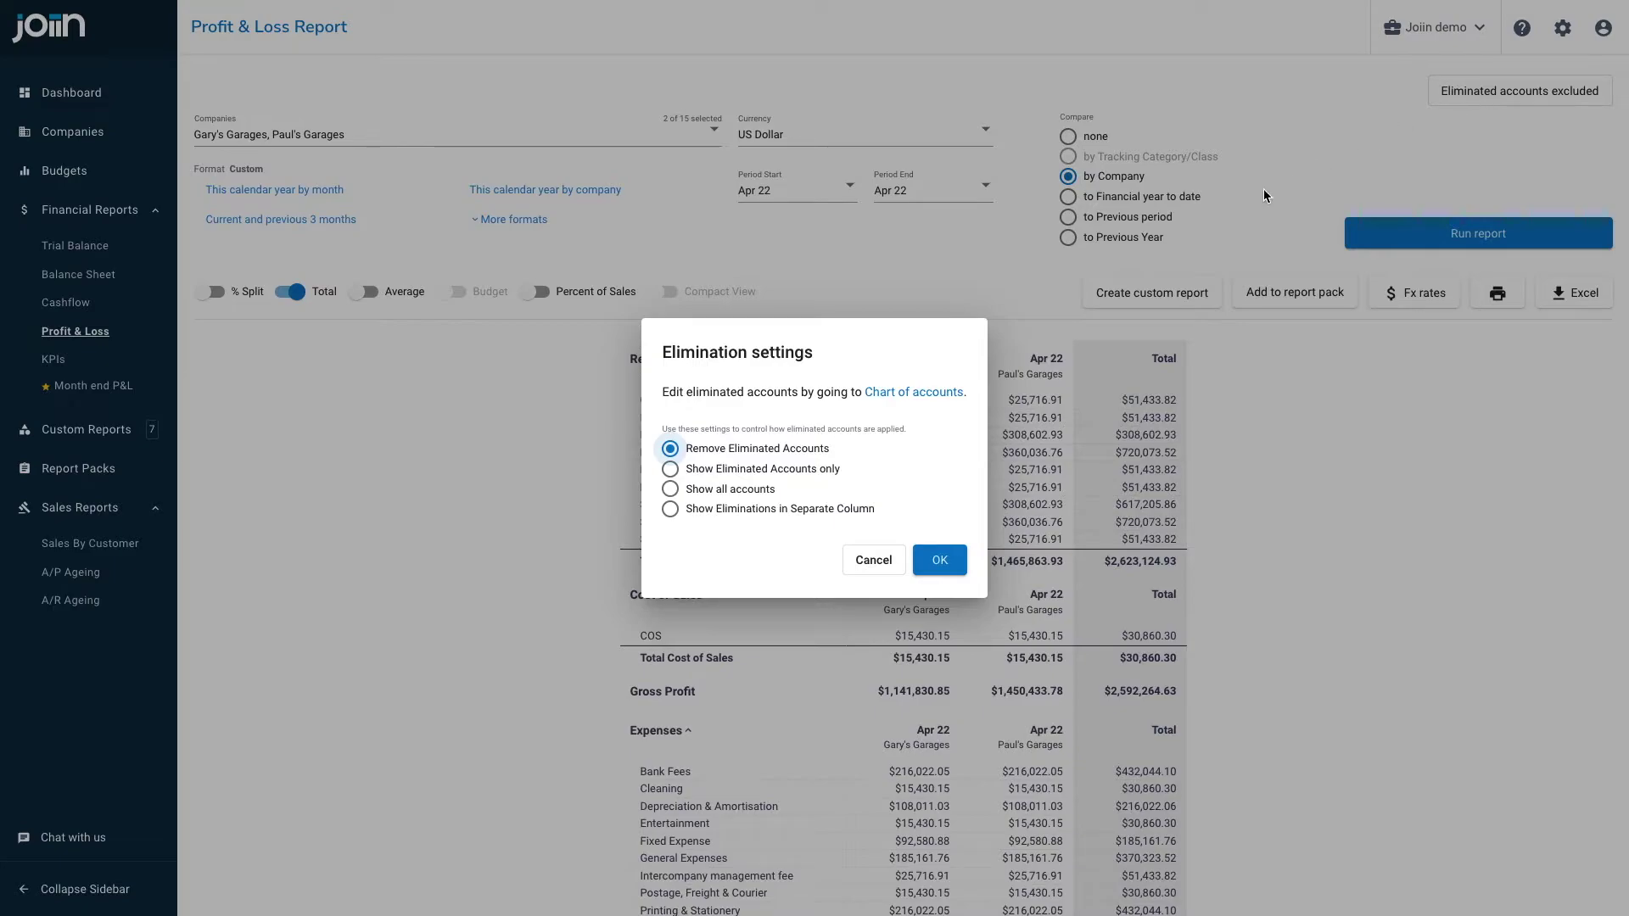
click(933, 560)
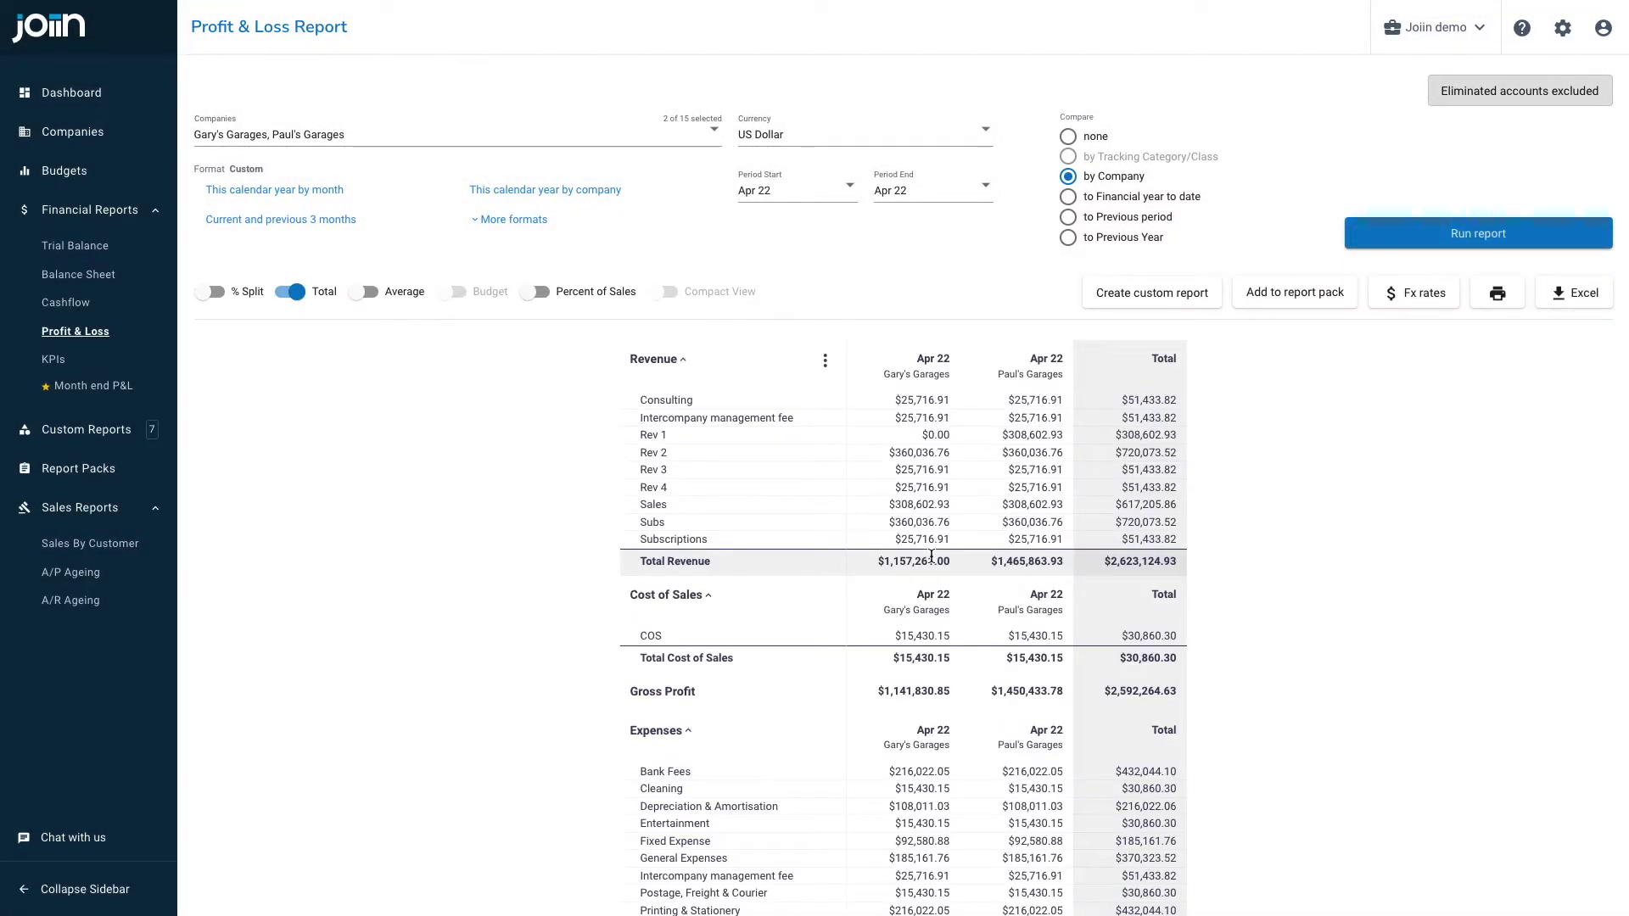
click(1467, 90)
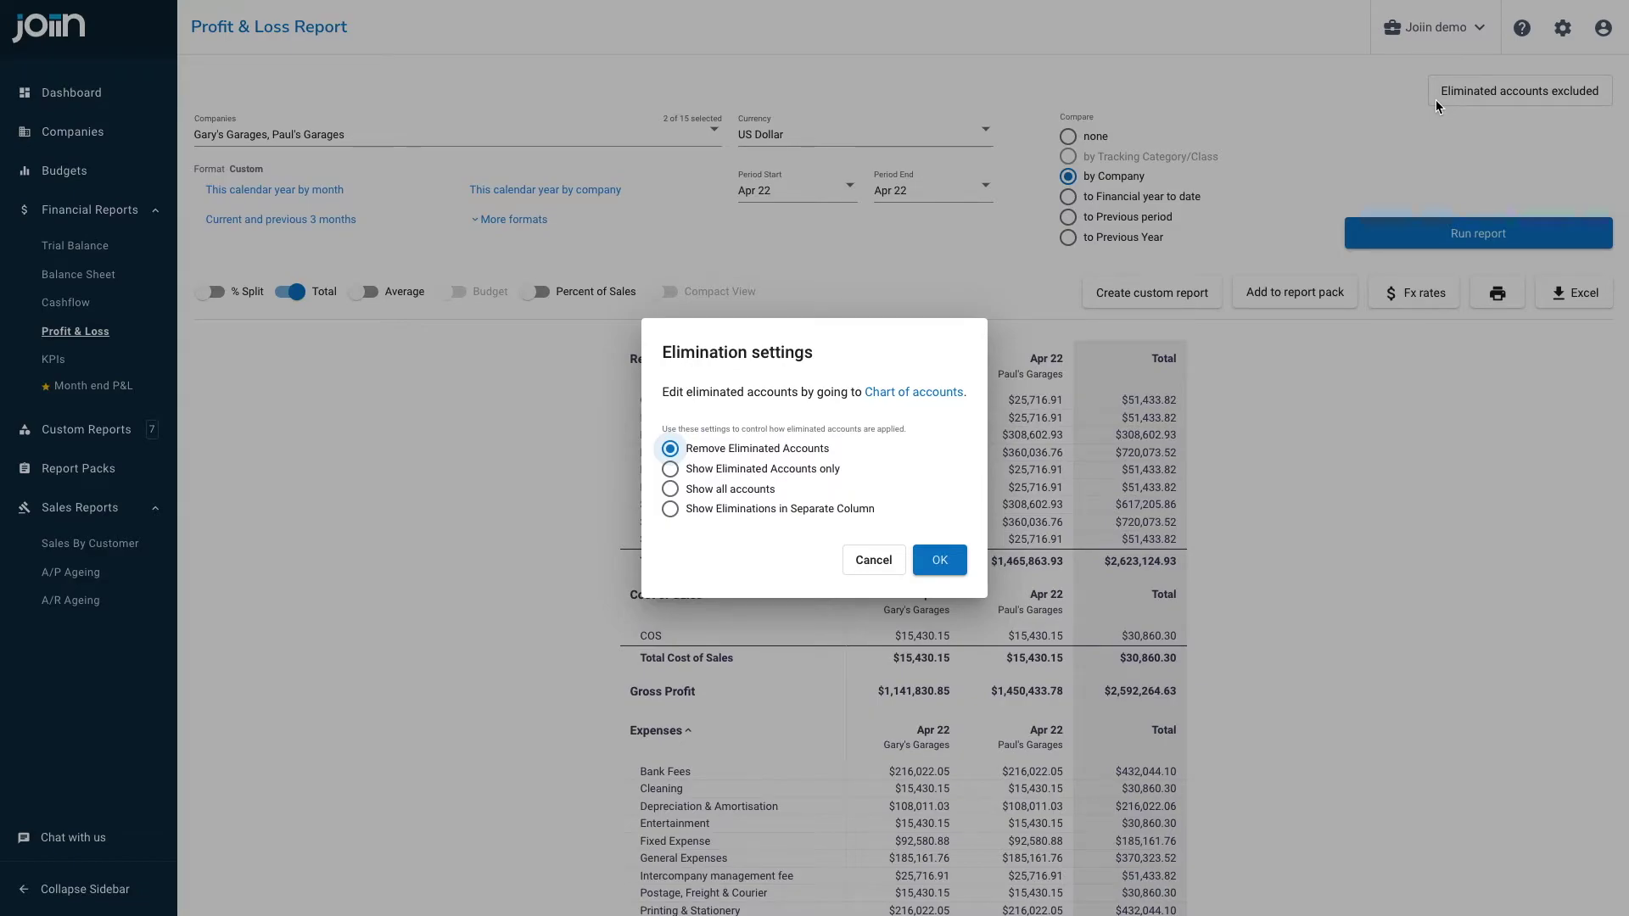
click(761, 474)
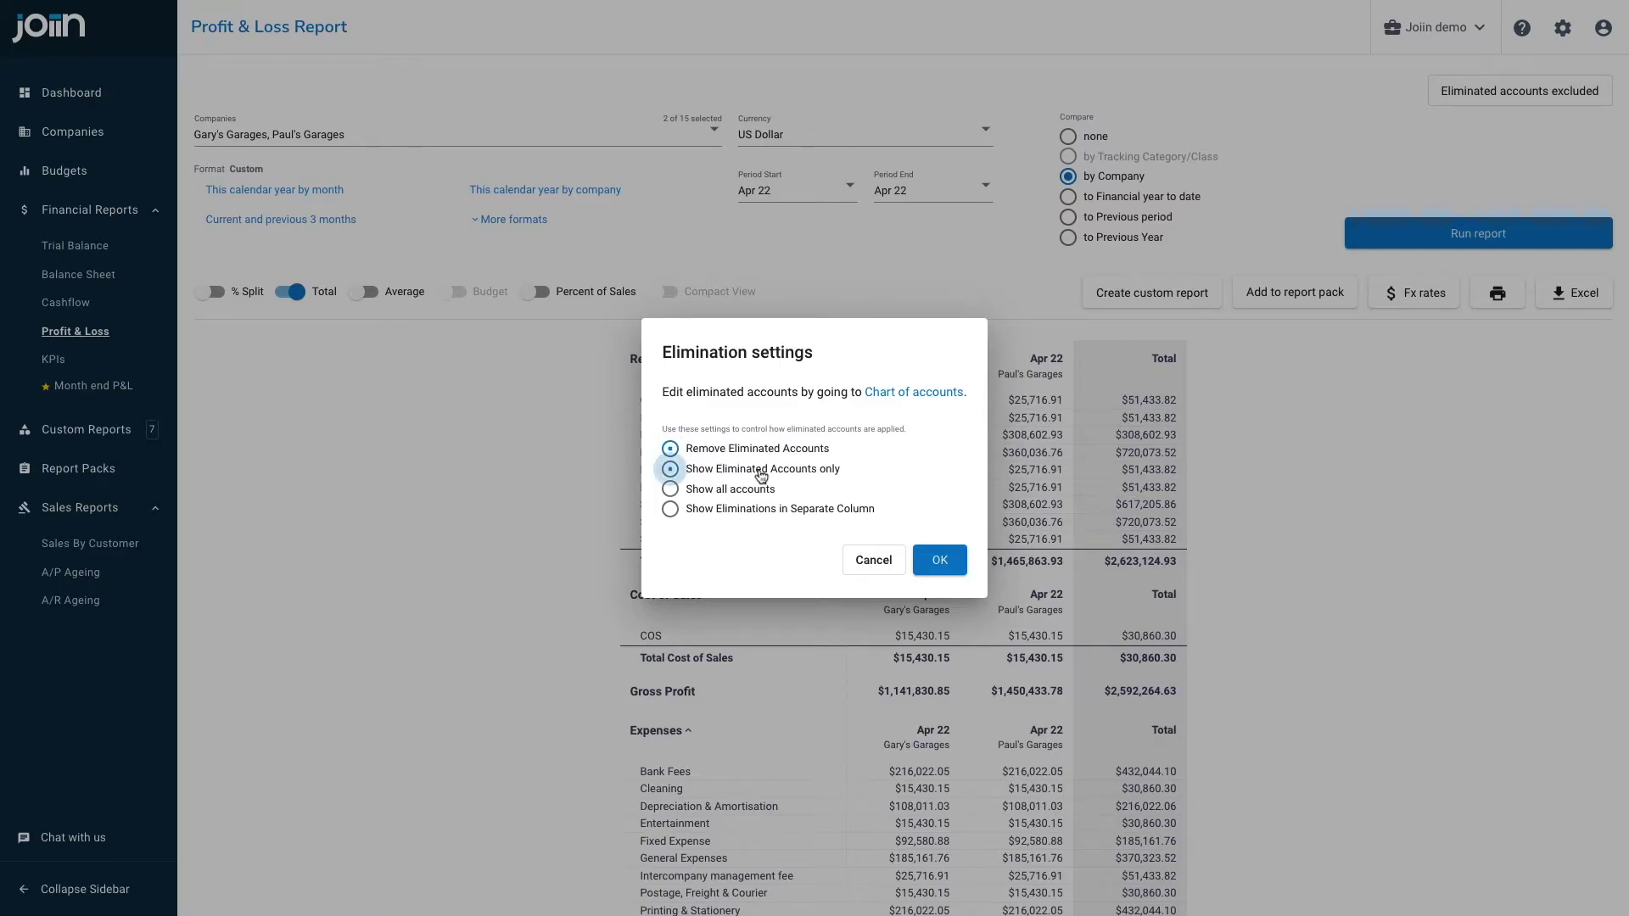
- Apply the eliminated-accounts-only setting so the report reloads with the two loan lines
click(928, 561)
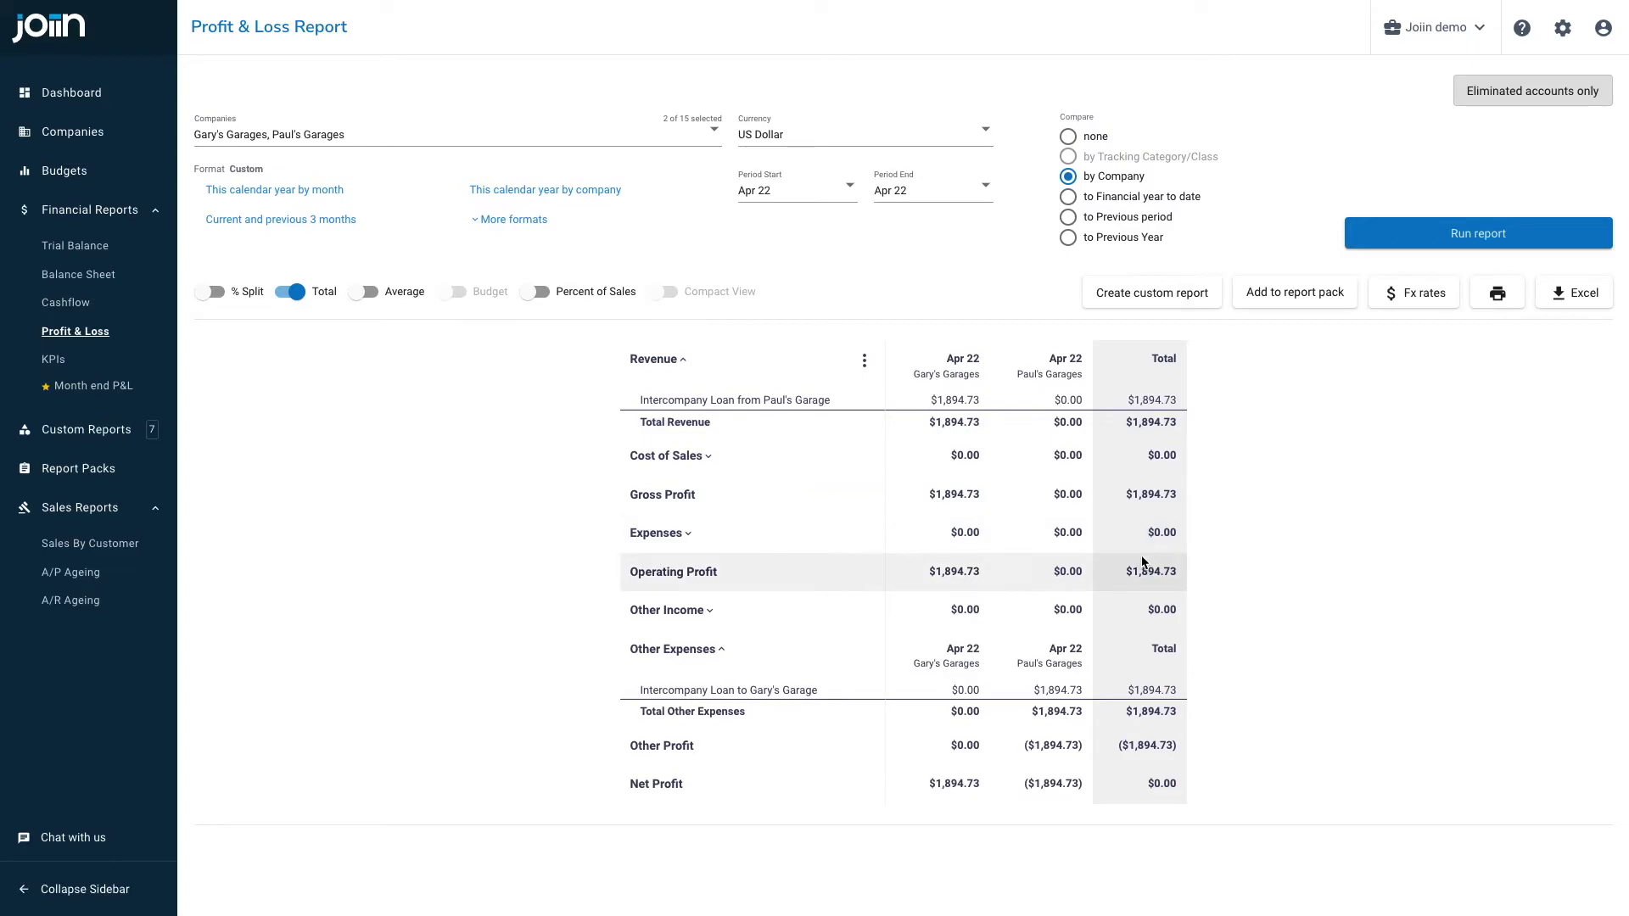
- Set Compare to none and switch elimination handling to 'Show all accounts', applied to the report
click(1068, 136)
click(1502, 107)
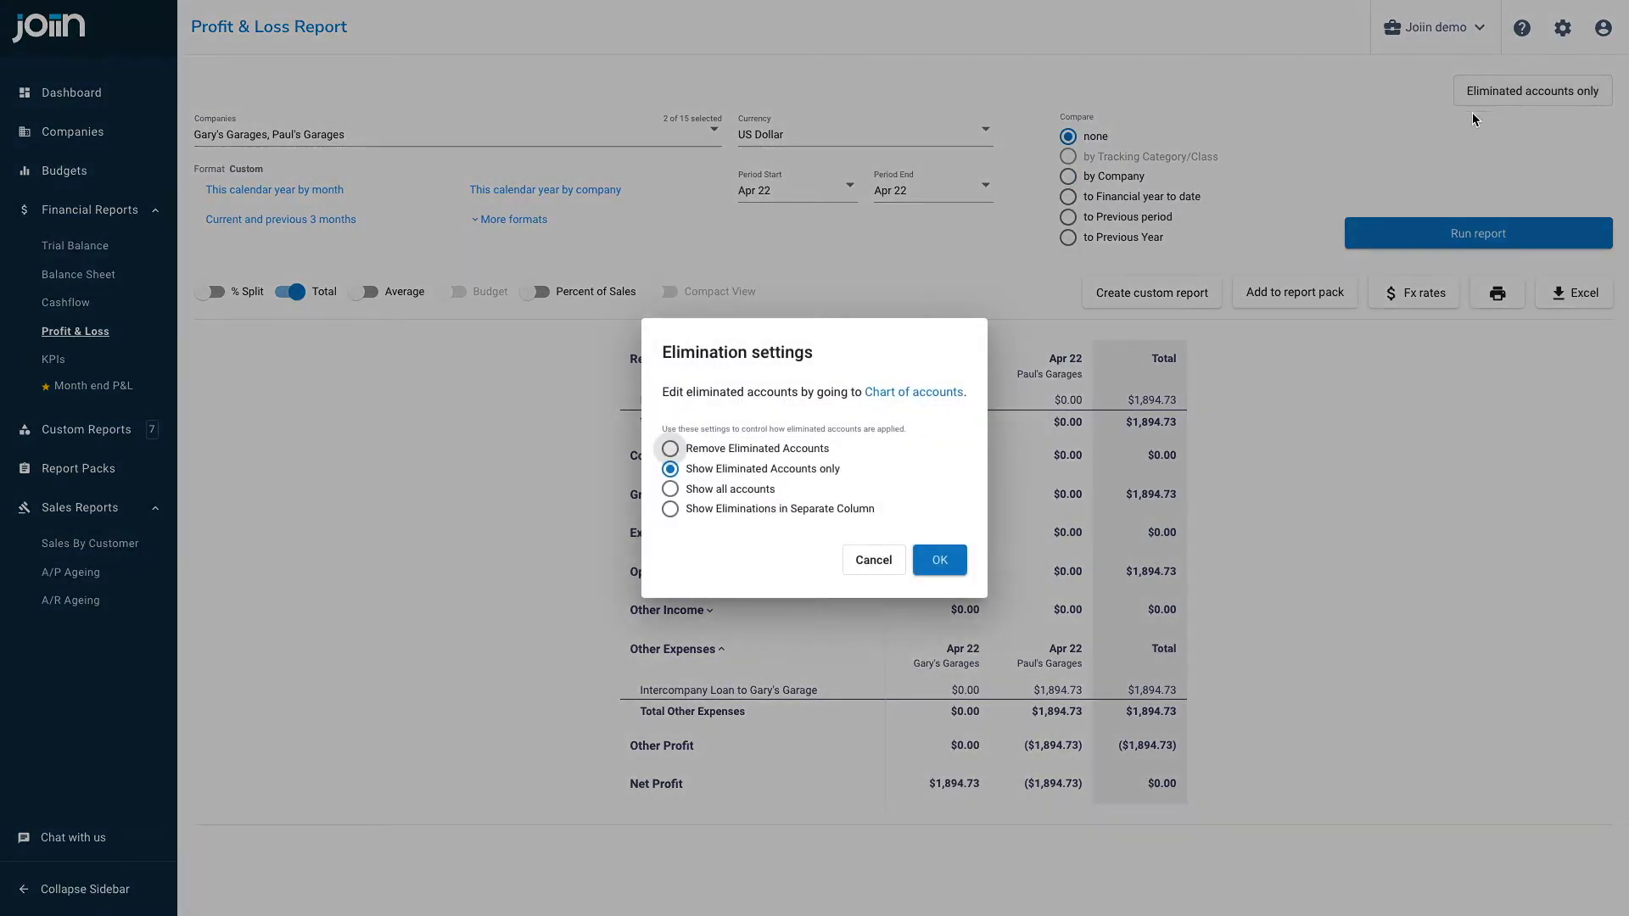
click(728, 496)
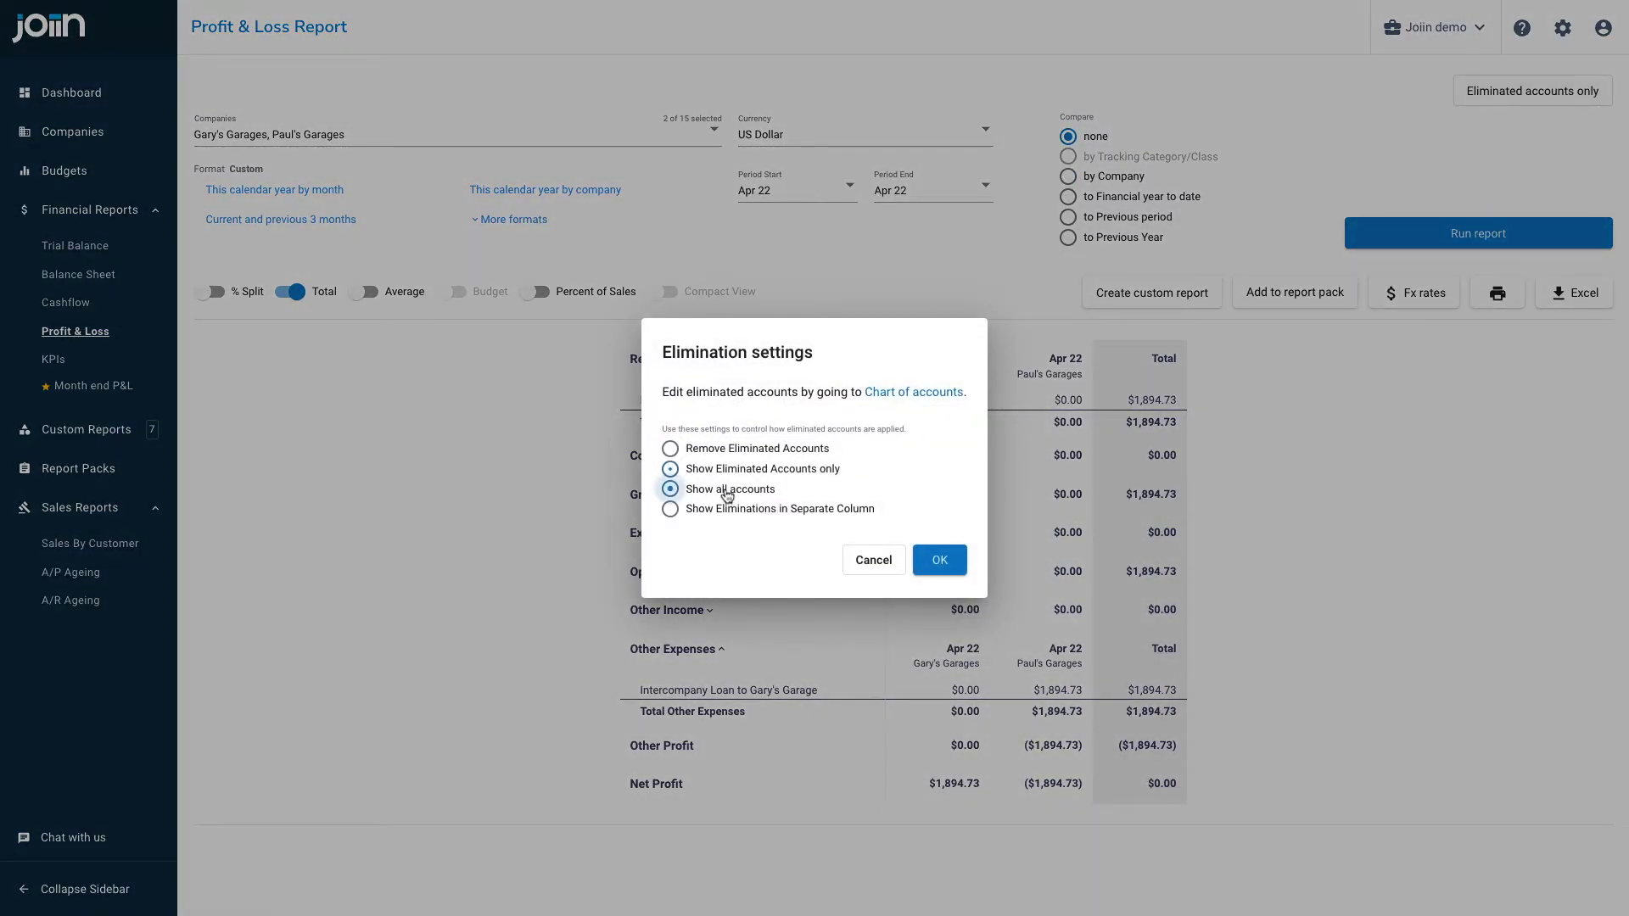
click(933, 570)
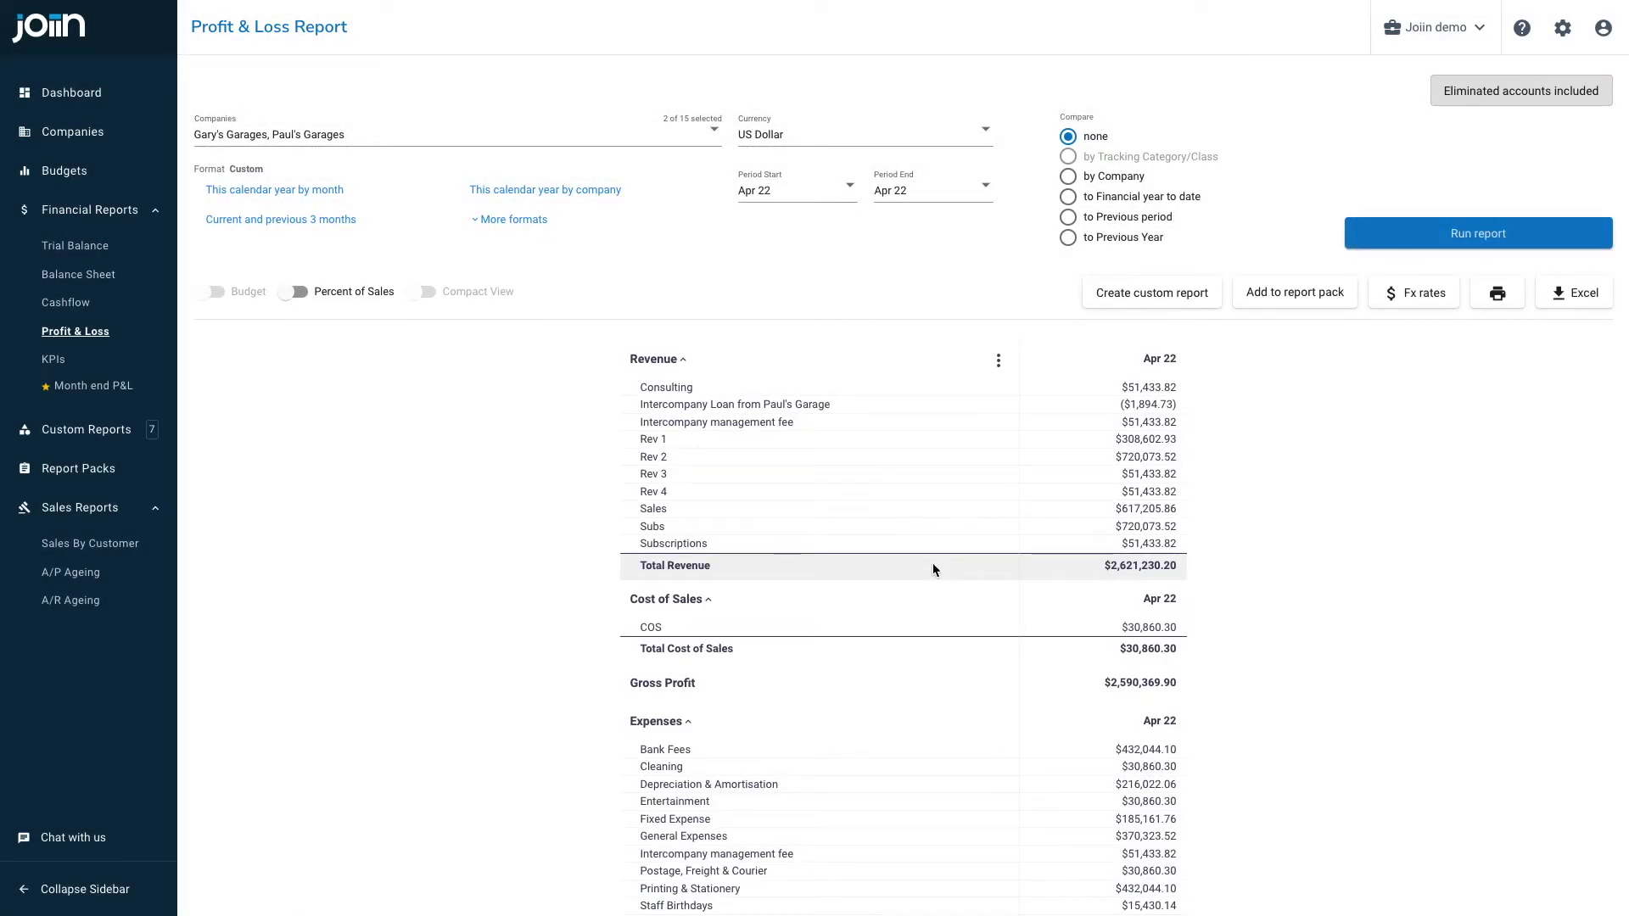
click(1474, 101)
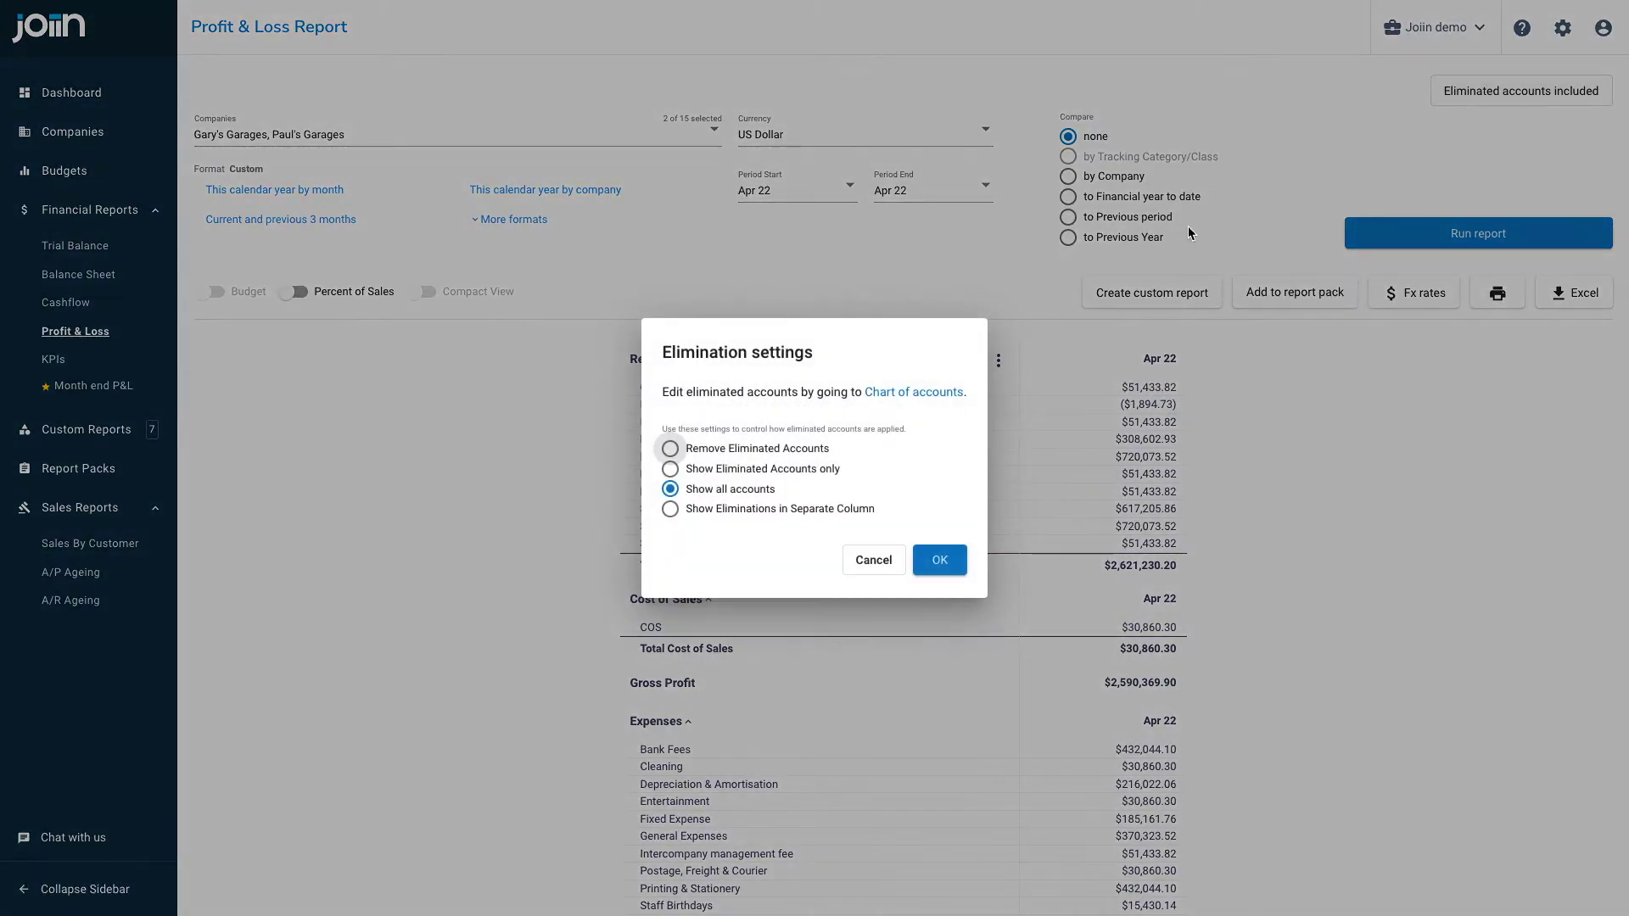
- Choose 'Show Eliminations in Separate Column' in the Elimination settings dialog
click(822, 511)
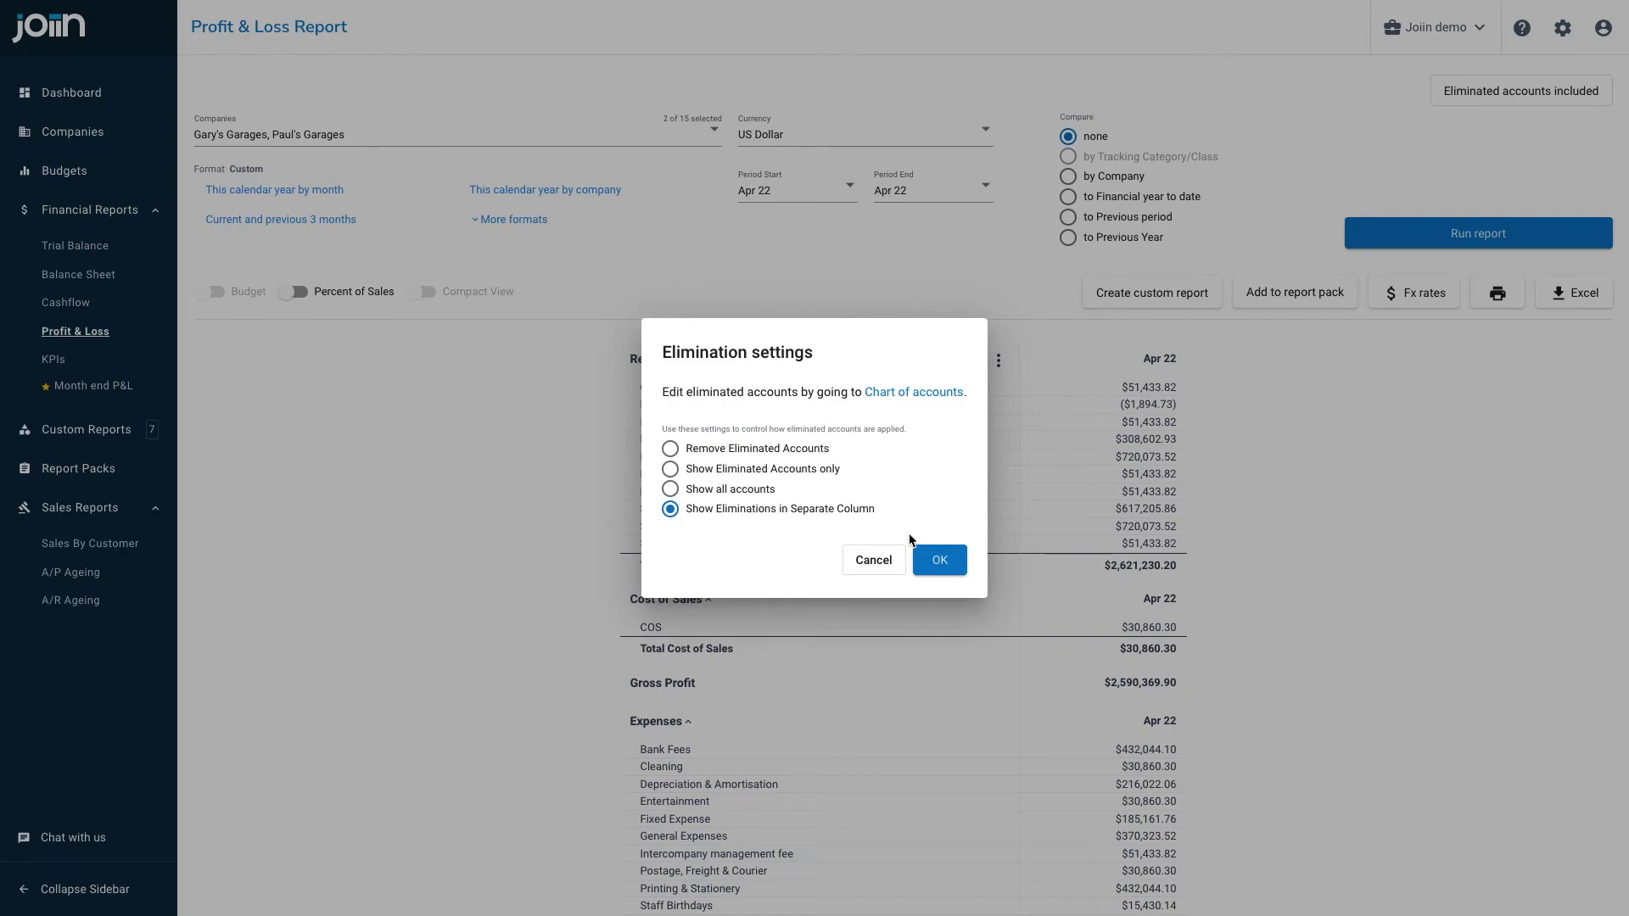
- Apply the separate-column setting to get Total before Eliminations, Eliminations and Total after columns
click(931, 563)
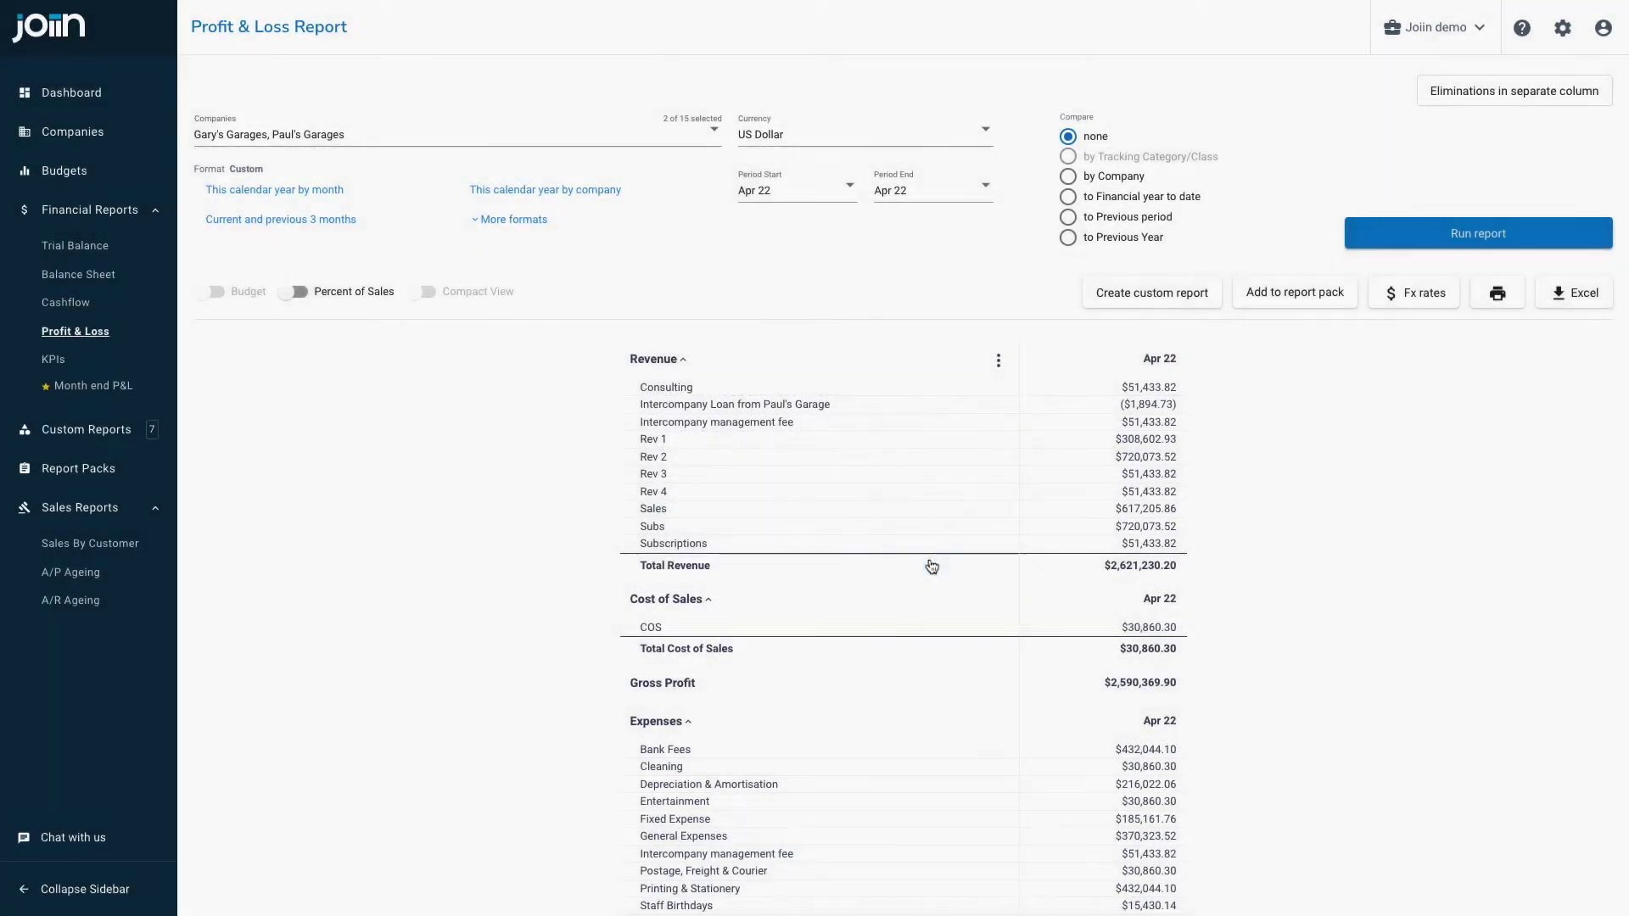